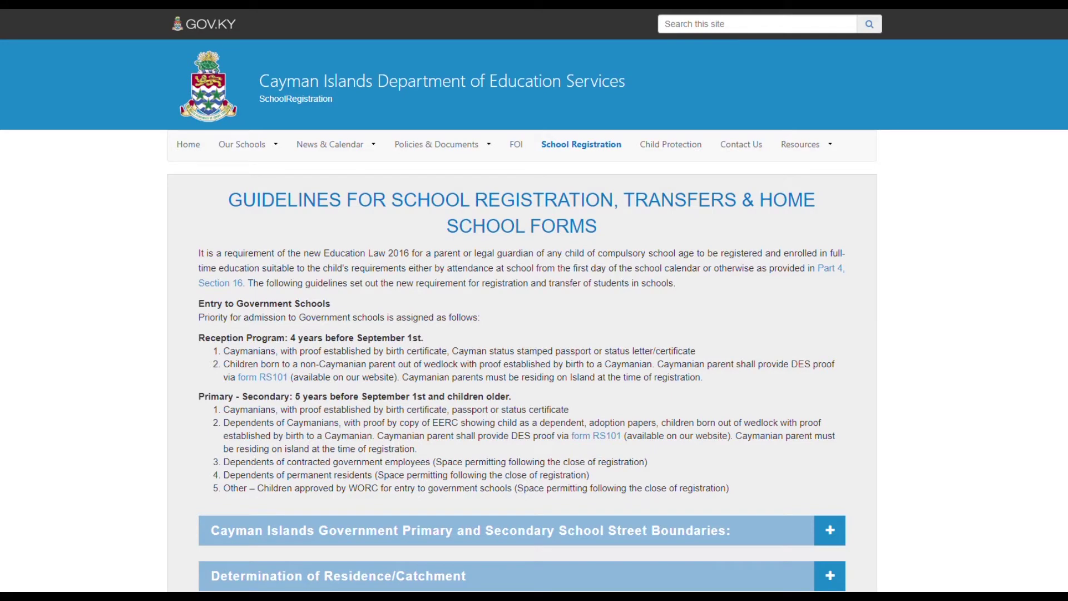
Expand the Homeschool Form section to show its ten required documents and the Start Homeschool Form link.
scroll(534, 317, "down", 6)
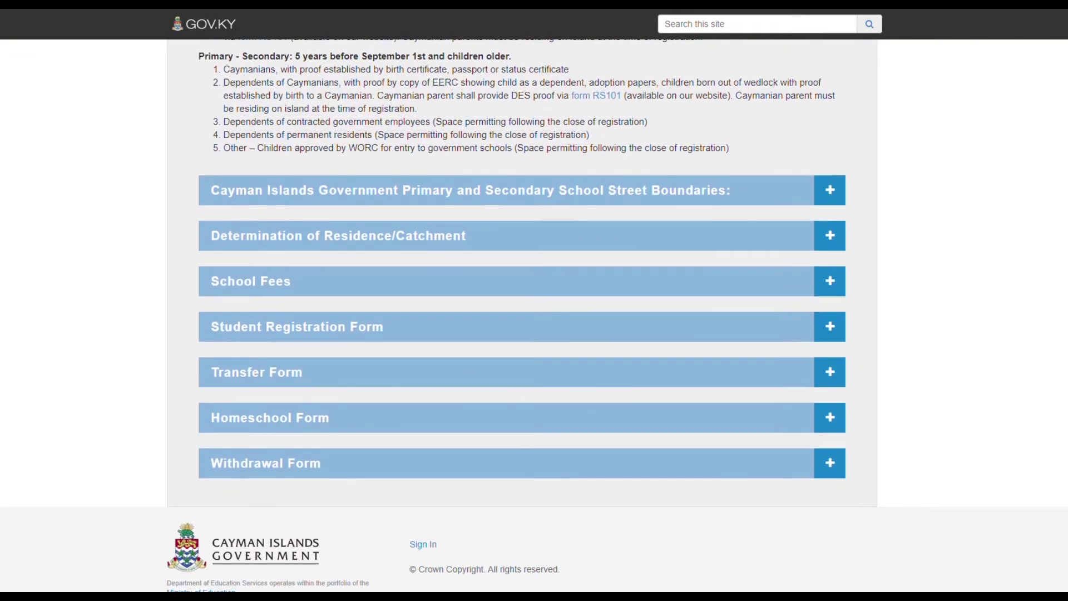
left_click(831, 417)
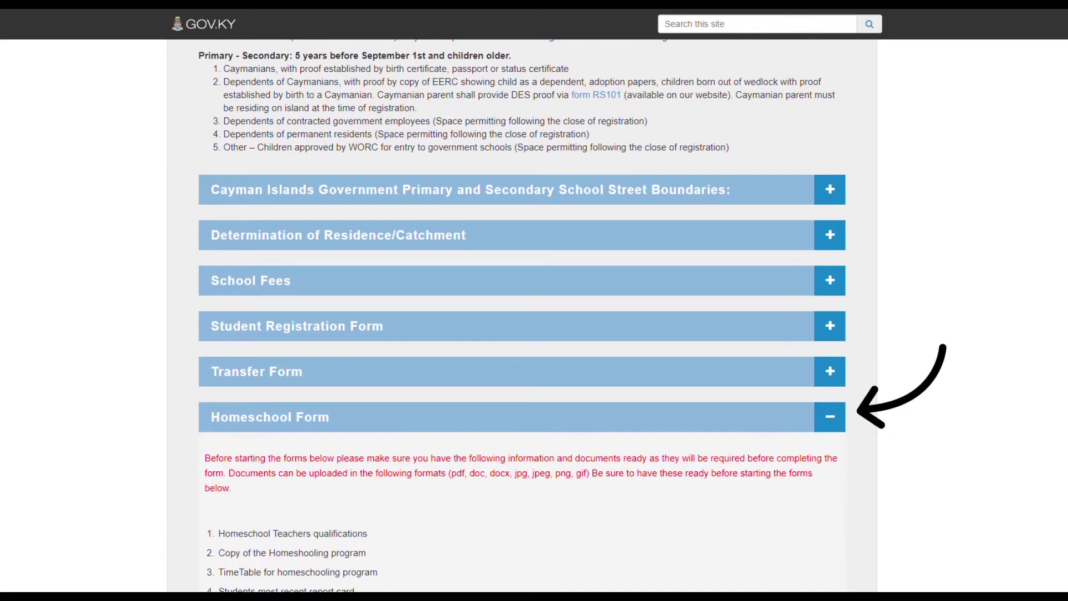
scroll(534, 334, "down", 4)
scroll(522, 307, "down", 1)
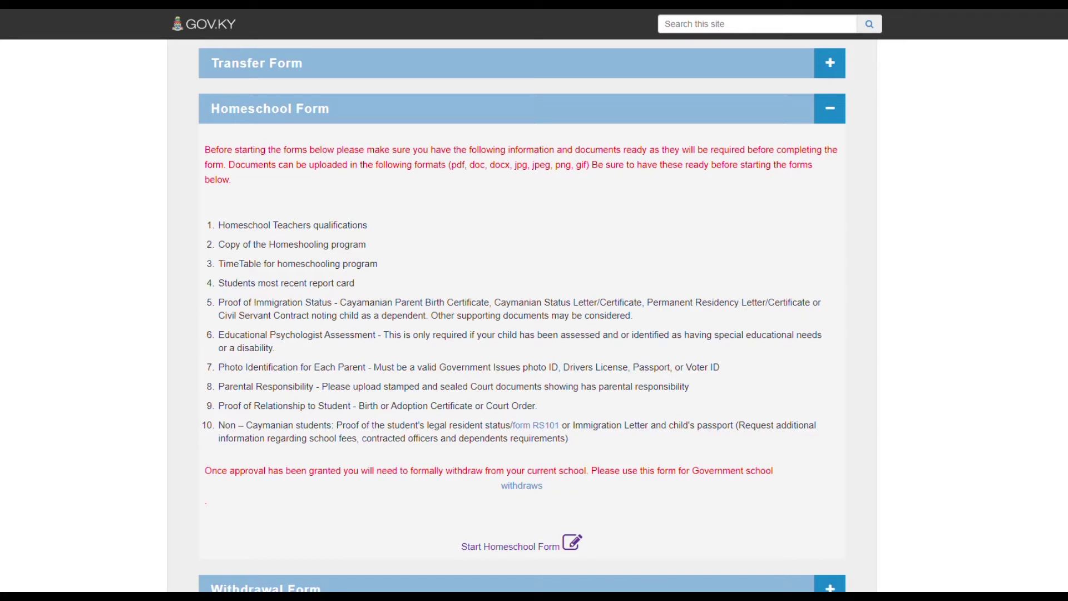
scroll(523, 315, "down", 1)
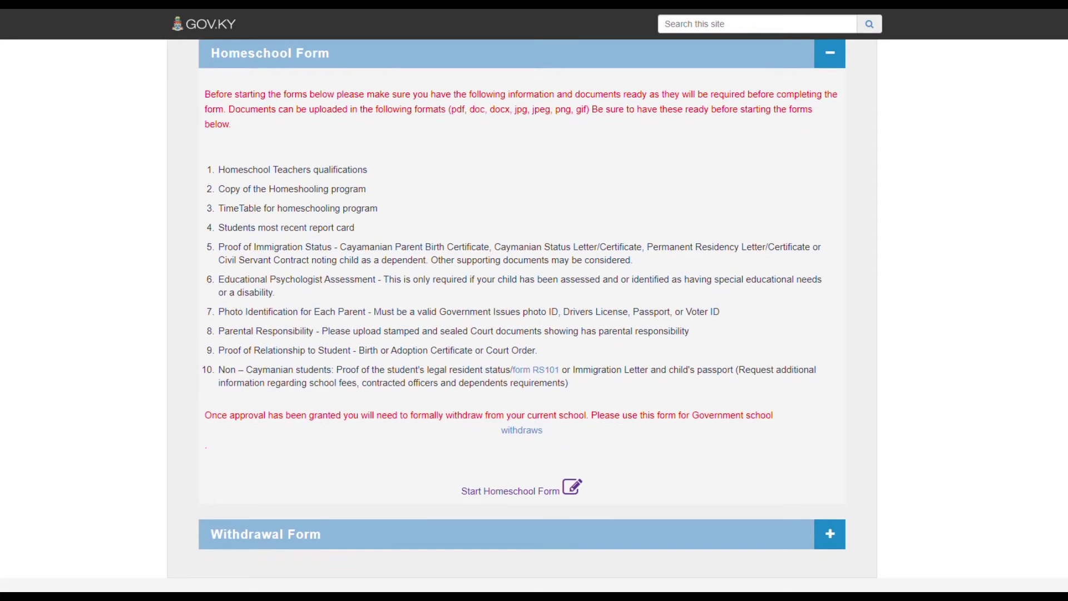
Start the homeschool form and answer No to the licensed teacher question, then Yes to the 5-hour day and 185-day year.
left_click(510, 491)
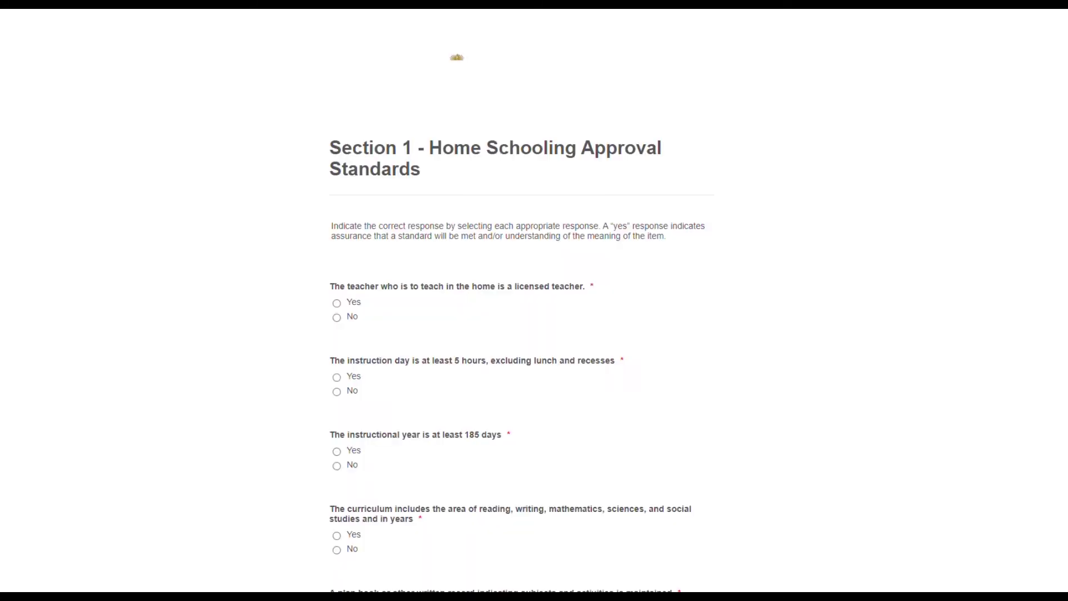
left_click(337, 302)
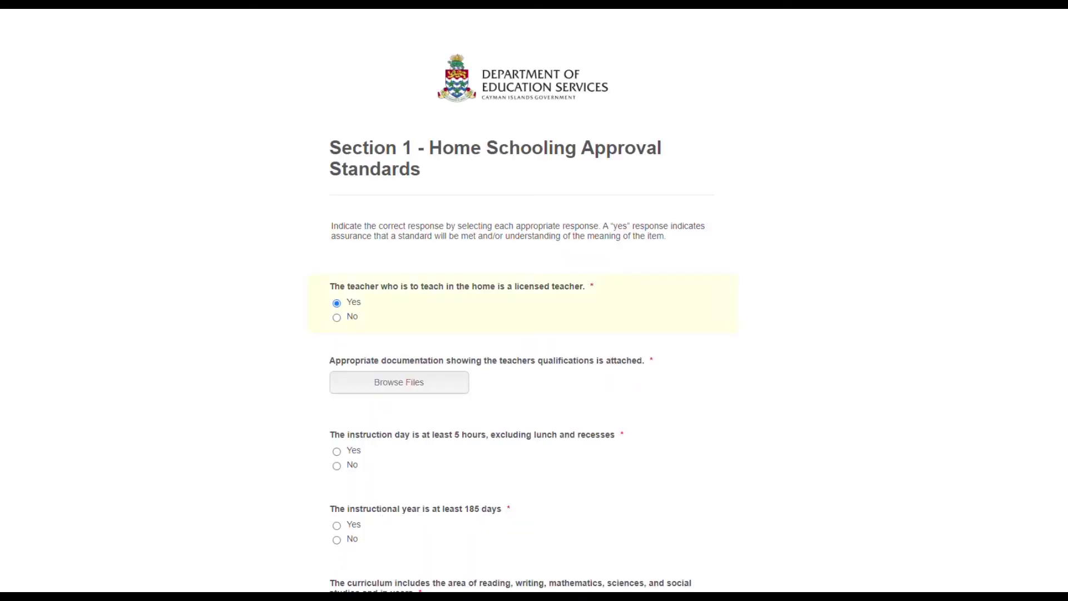
left_click(337, 317)
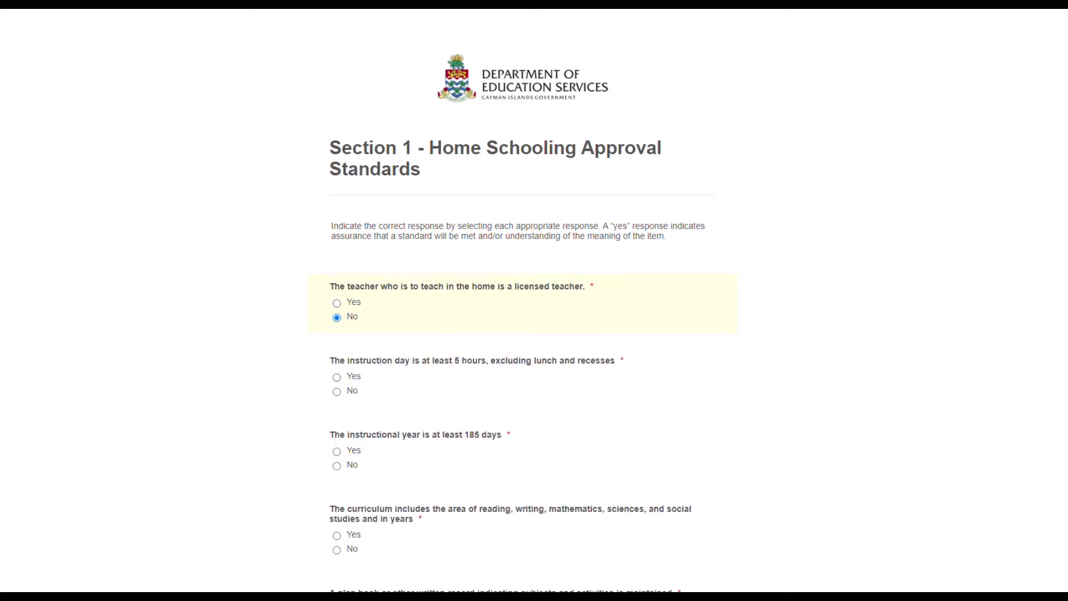
left_click(337, 378)
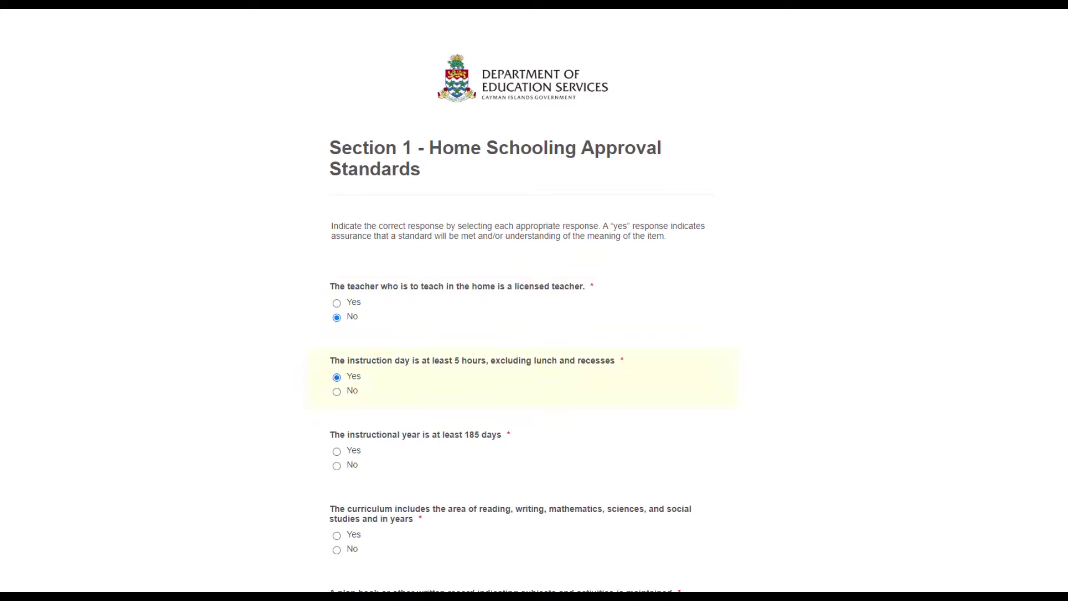
left_click(337, 451)
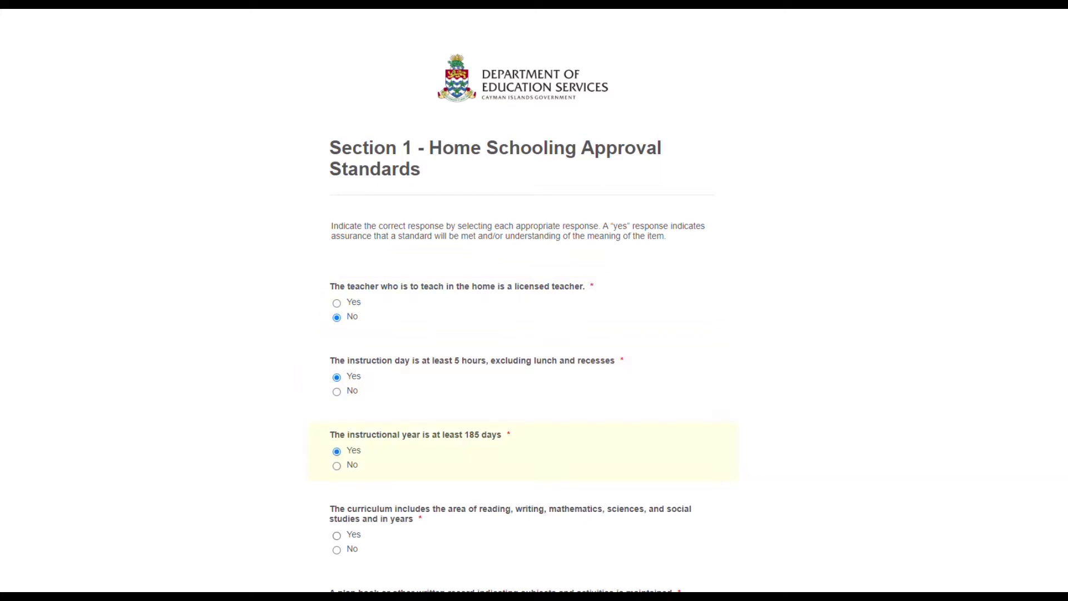
Answer Yes for curriculum, plan book, progress evaluations and records maintenance.
left_click(337, 536)
scroll(518, 303, "down", 8)
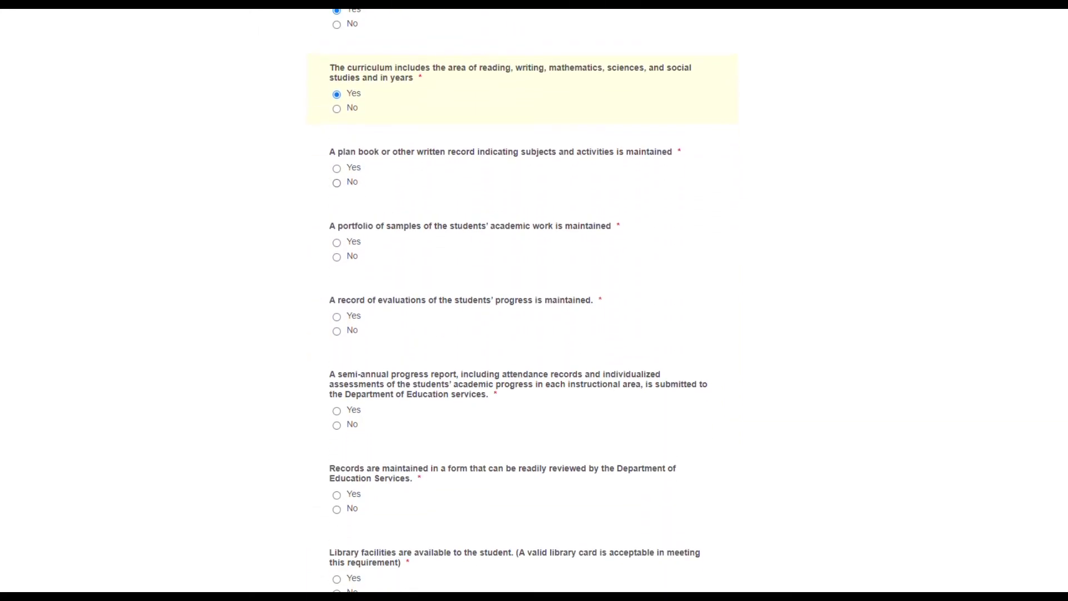
left_click(337, 168)
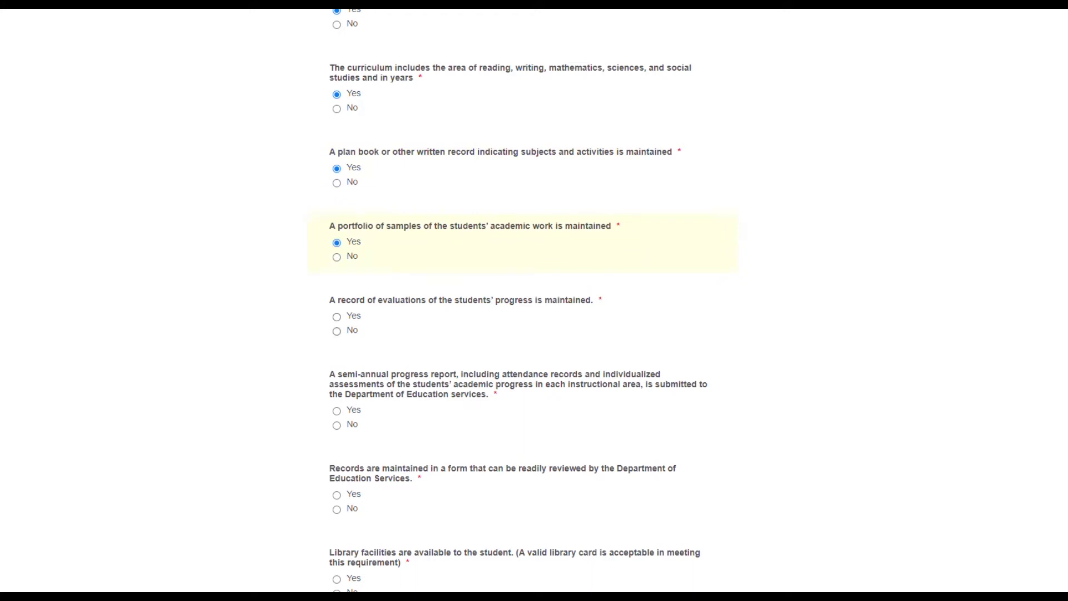
left_click(337, 317)
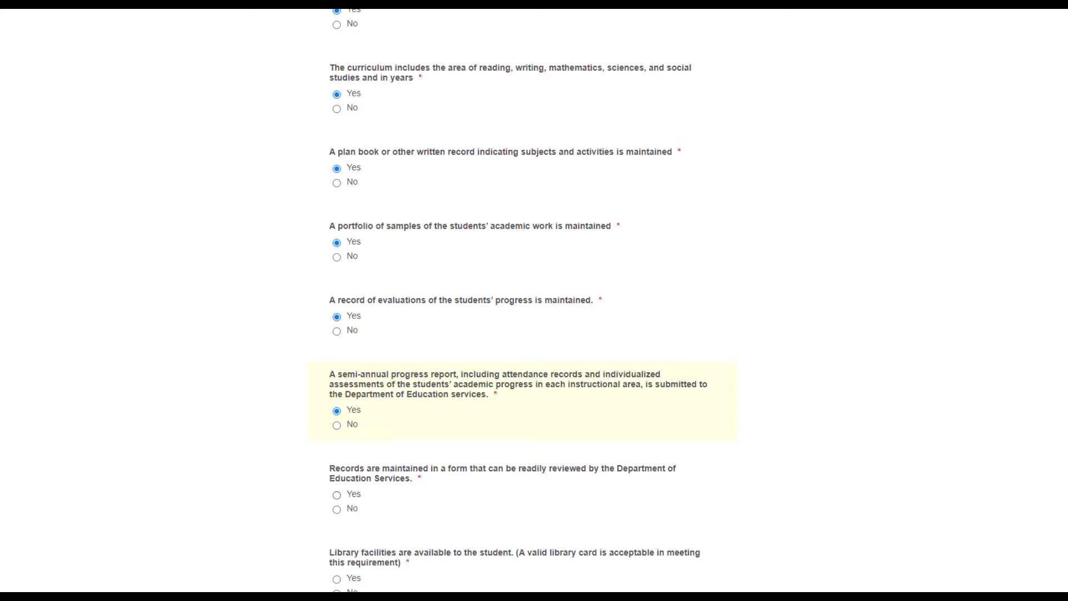
left_click(337, 495)
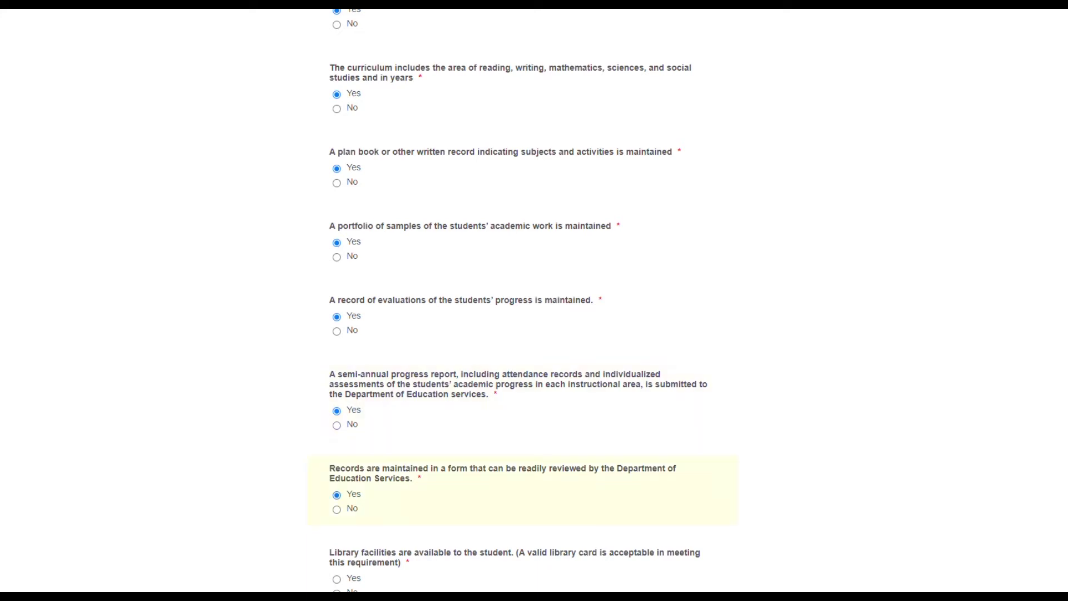
Answer Yes to the library facilities and written program description questions.
scroll(518, 300, "down", 8)
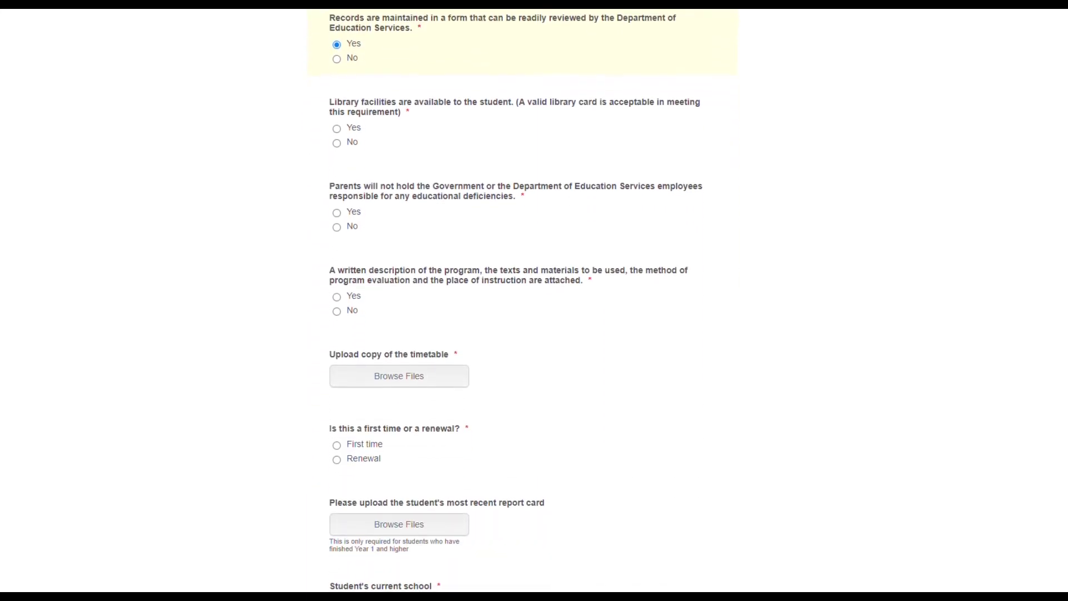
left_click(337, 128)
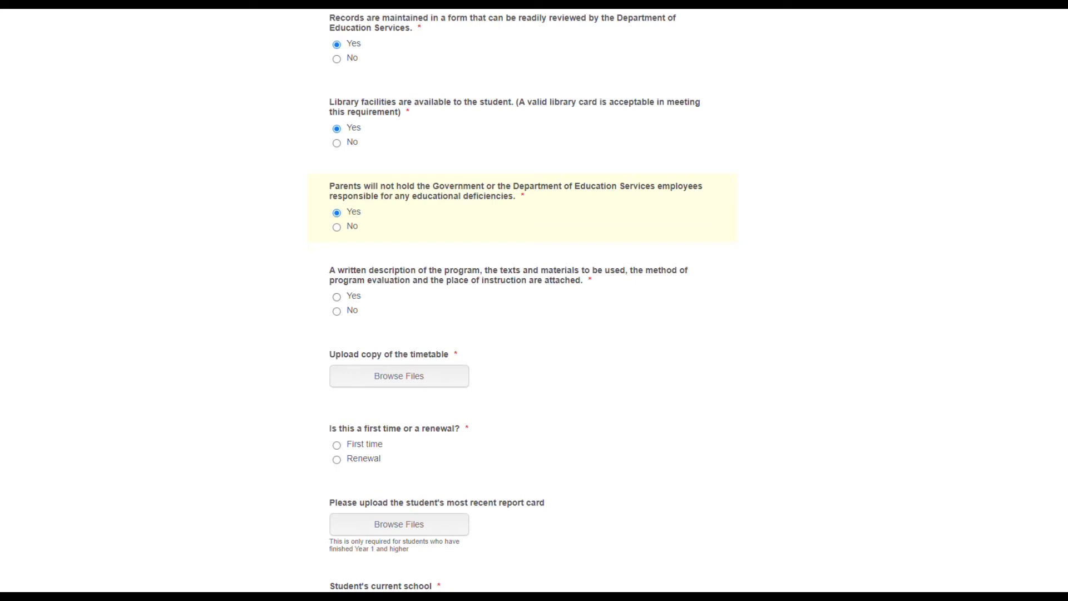
left_click(336, 297)
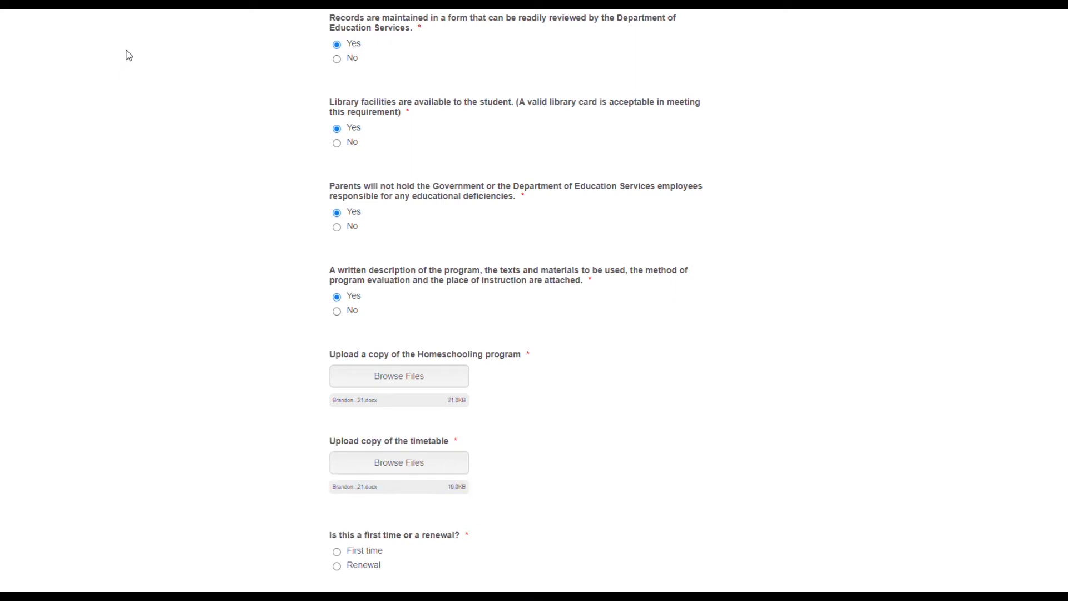
Mark the application as a Renewal, enter the student's current school, and advance to Section 2.
scroll(129, 55, "down", 5)
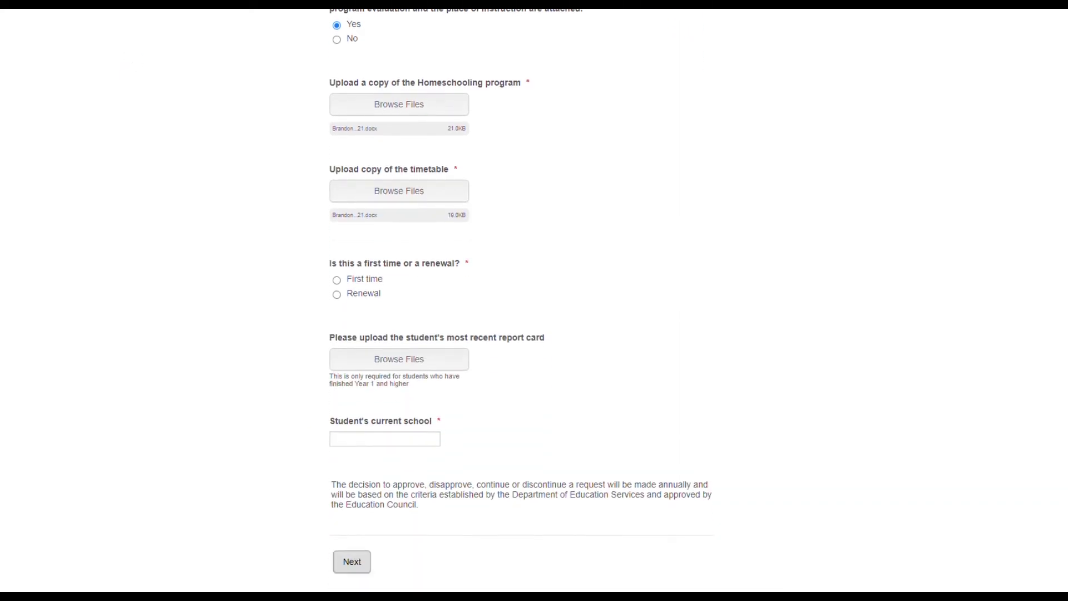
left_click(337, 289)
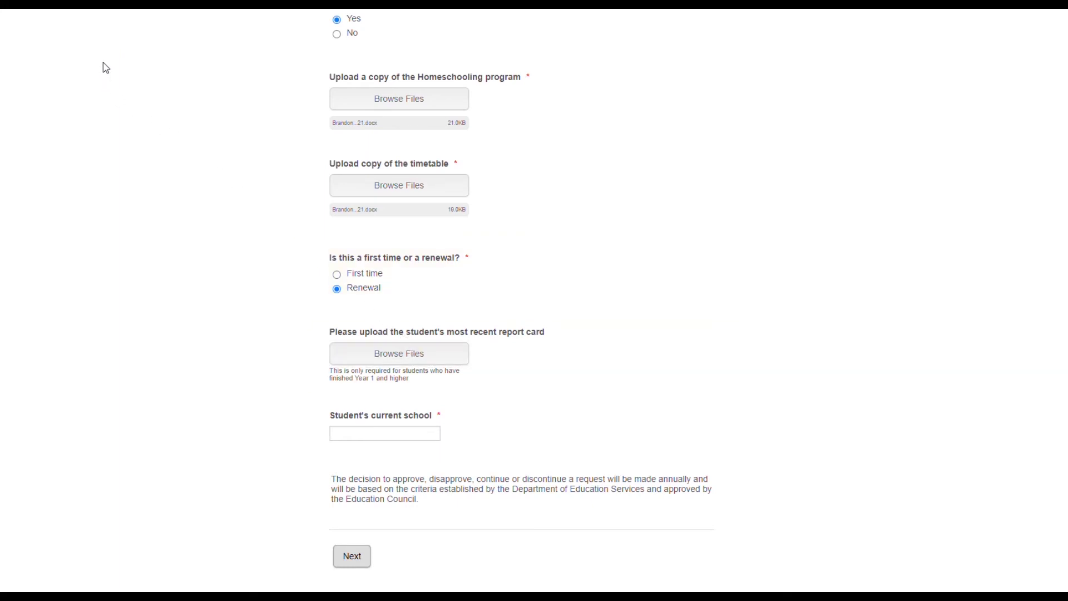
key("Tab")
type("Homeschoo")
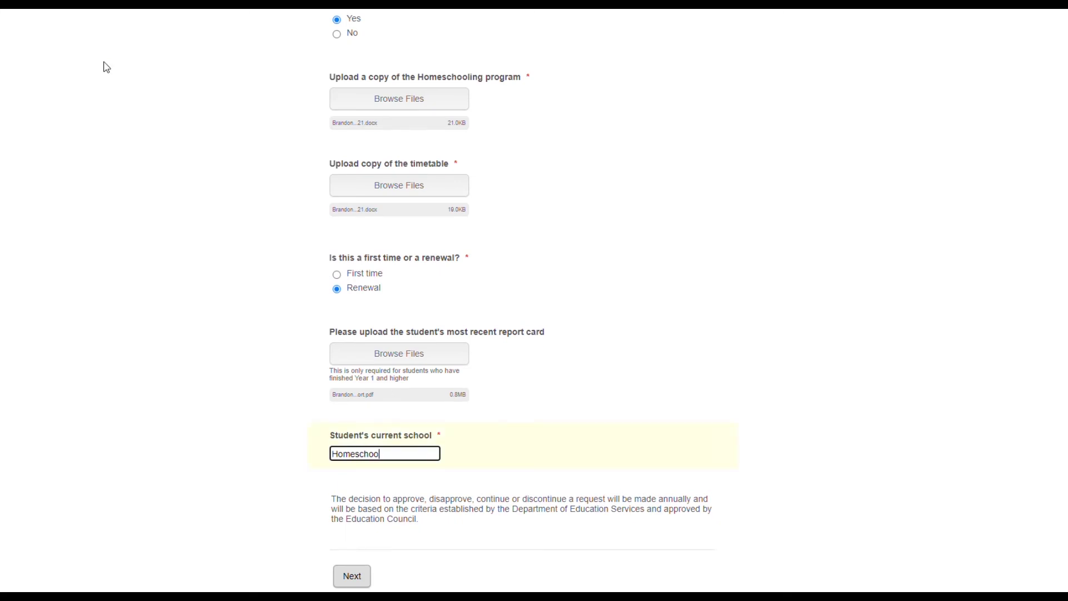
key("Return")
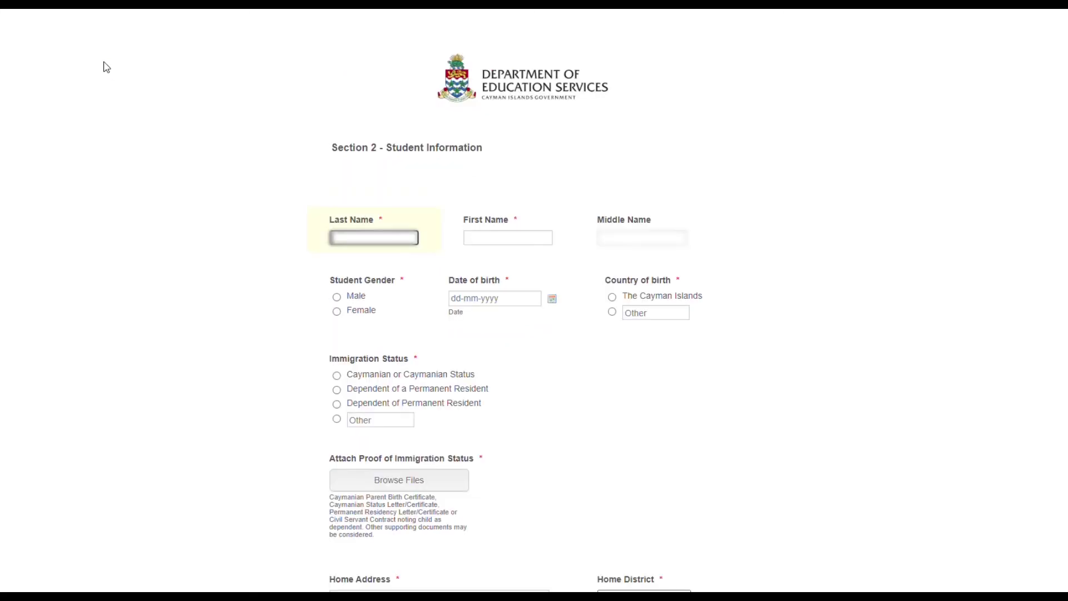
Enter the student's last, first and middle names, then move into the Home Address field.
key("Tab")
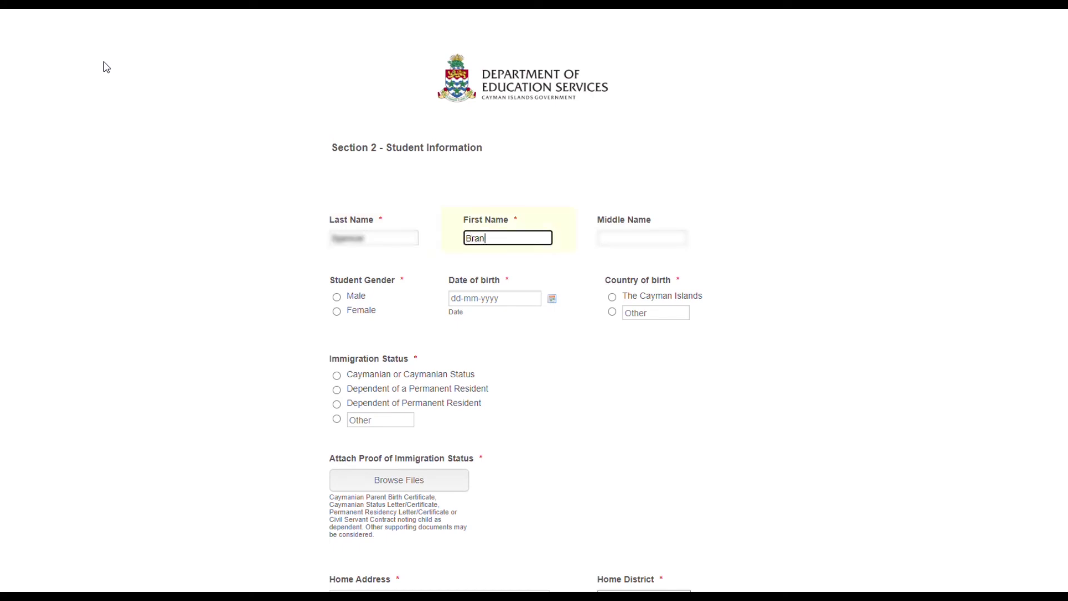
key("Tab")
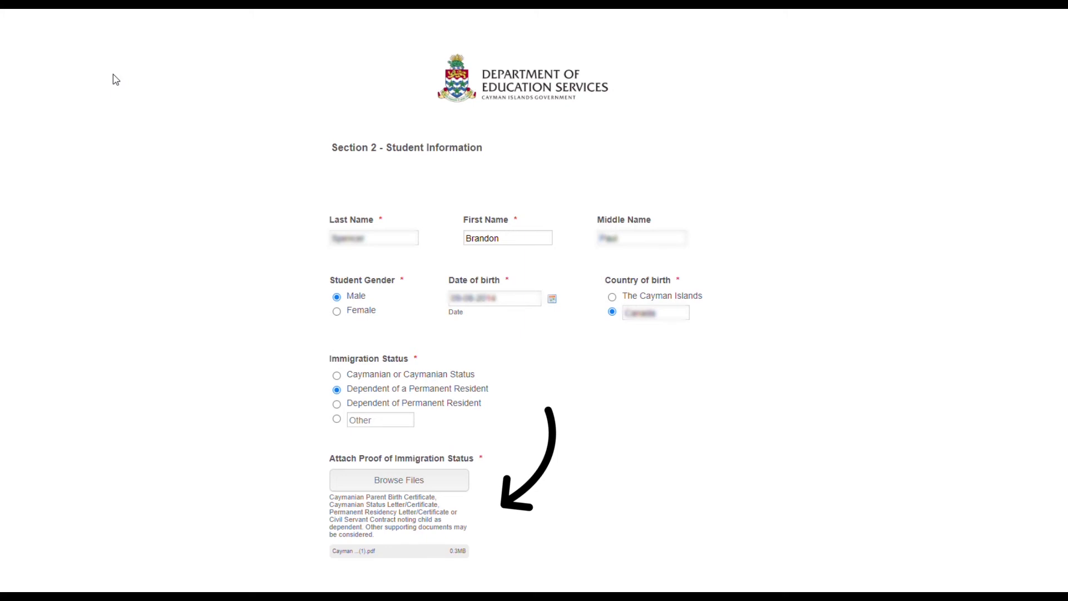
scroll(112, 75, "down", 8)
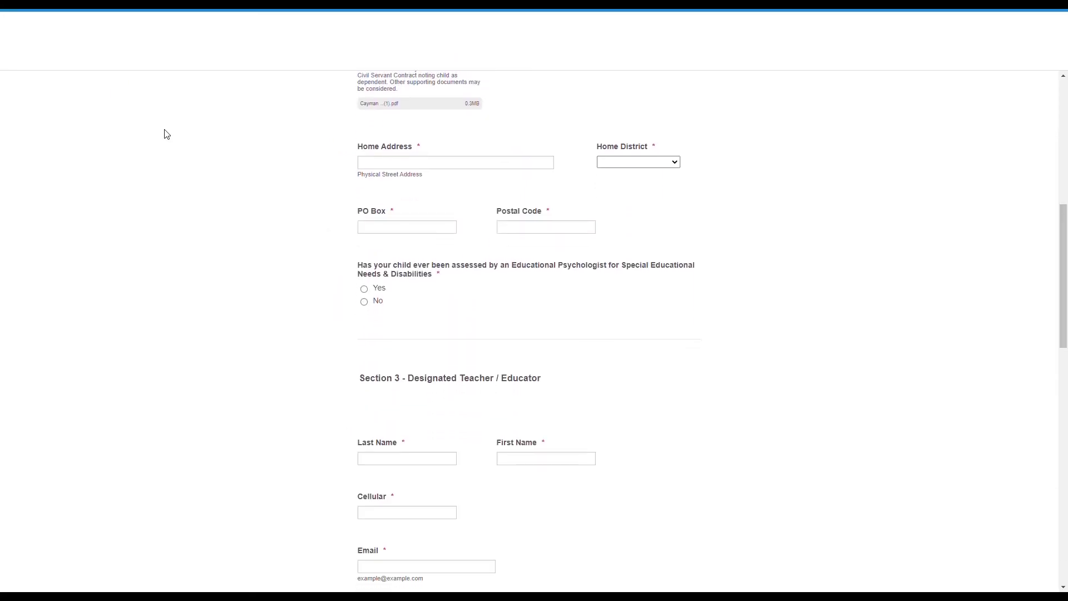
key("Tab")
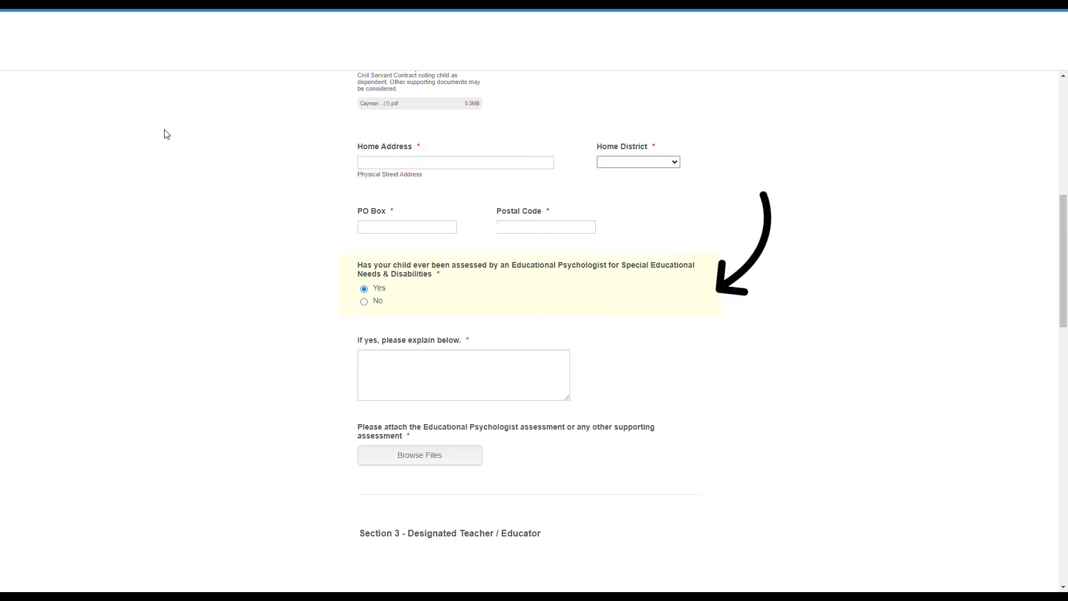
Answer No to the psychologist assessment question.
key("Down")
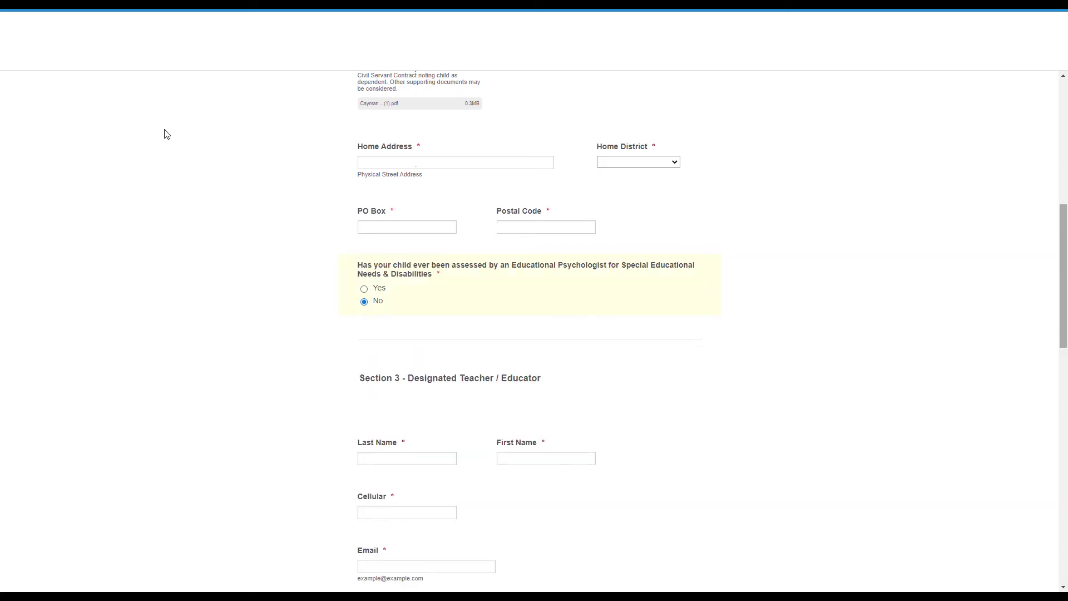
scroll(166, 134, "down", 5)
key("Tab")
left_click(168, 135)
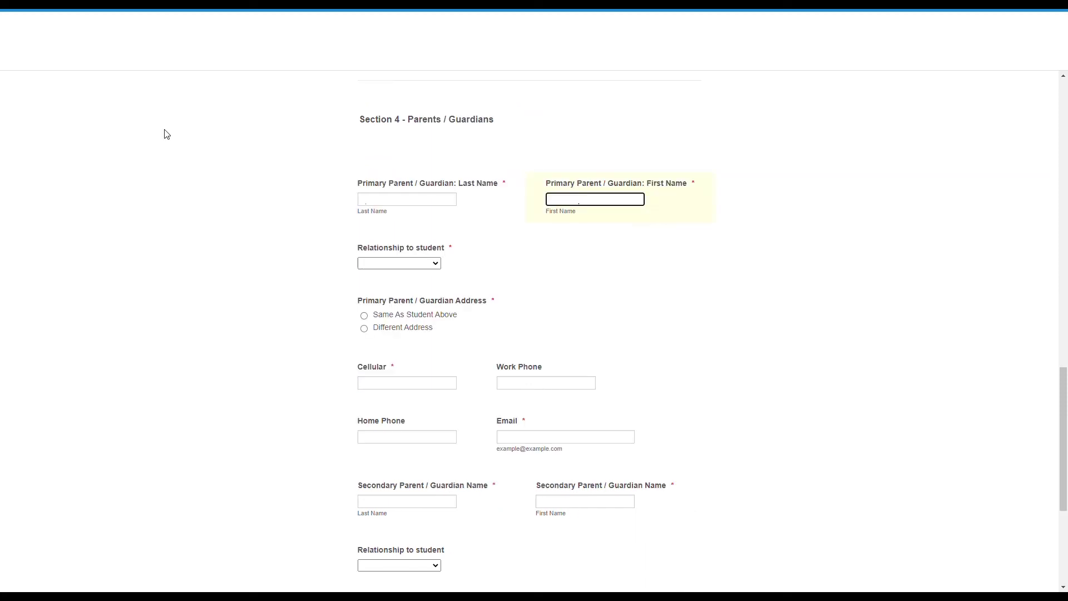
Set the primary guardian's relationship to Mother, with the same address as the student.
key("Tab")
key("m")
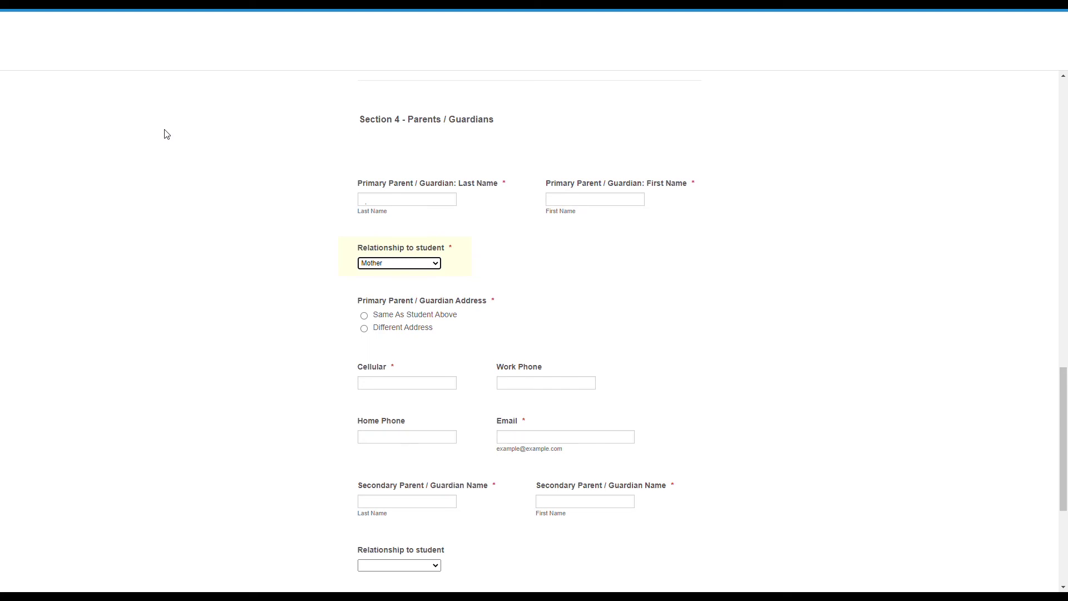
key("Tab")
key("space")
key("Tab")
key("Tab")
key("Tab")
key("Tab")
key("Tab")
key("Tab")
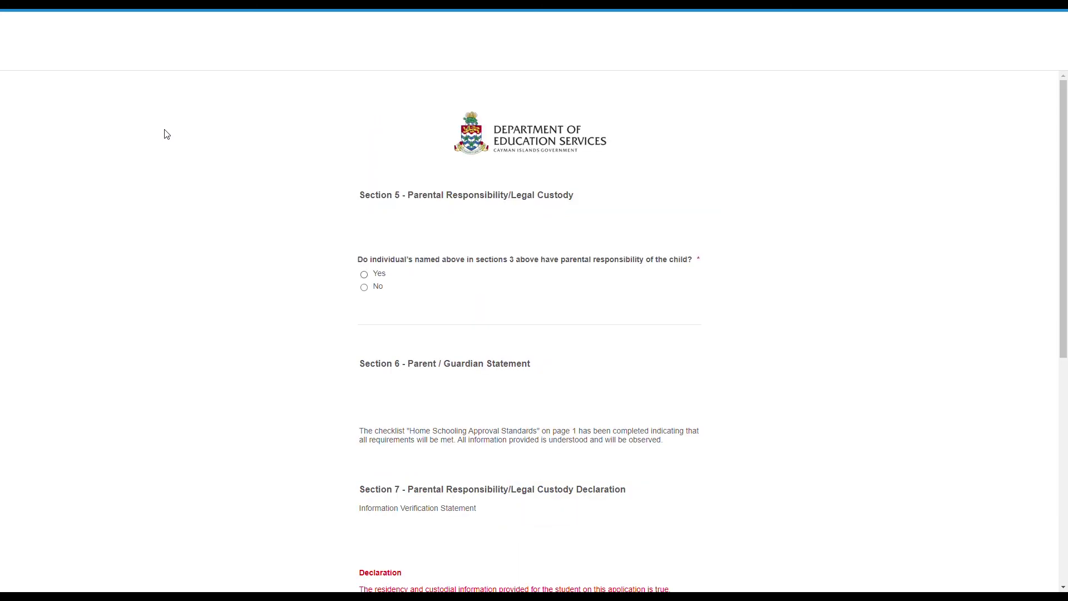
Answer Yes to parental responsibility and select 'I agree with the above declaration'.
key("Down")
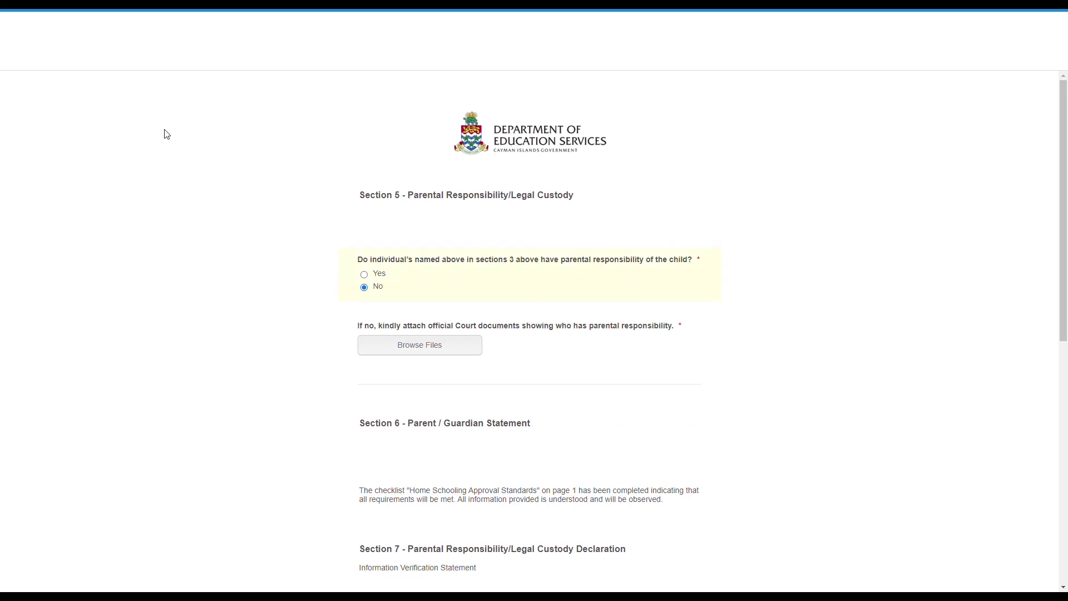
key("Up")
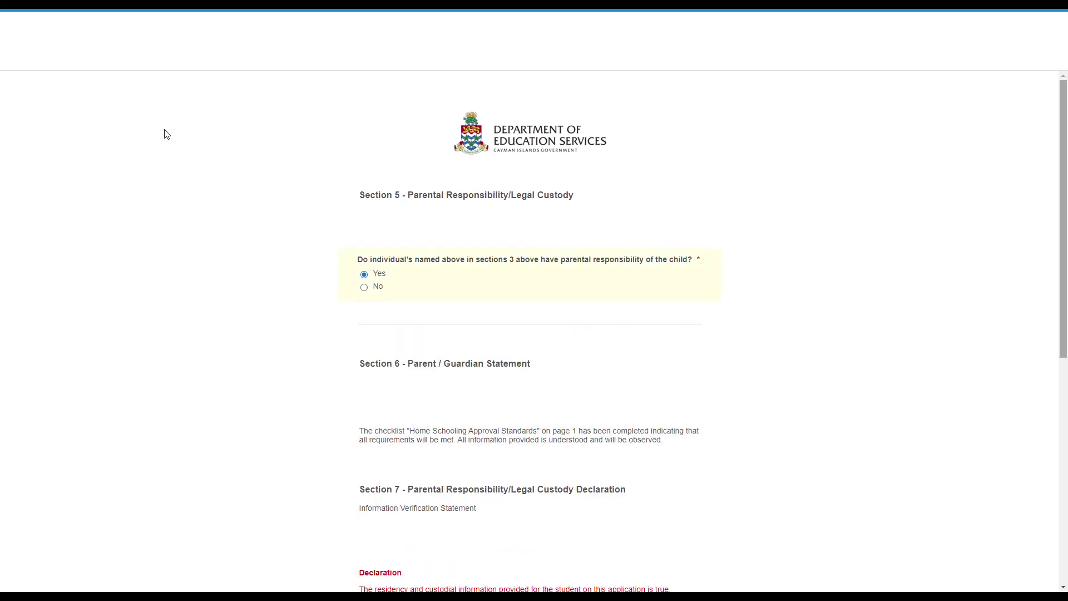
scroll(164, 131, "down", 4)
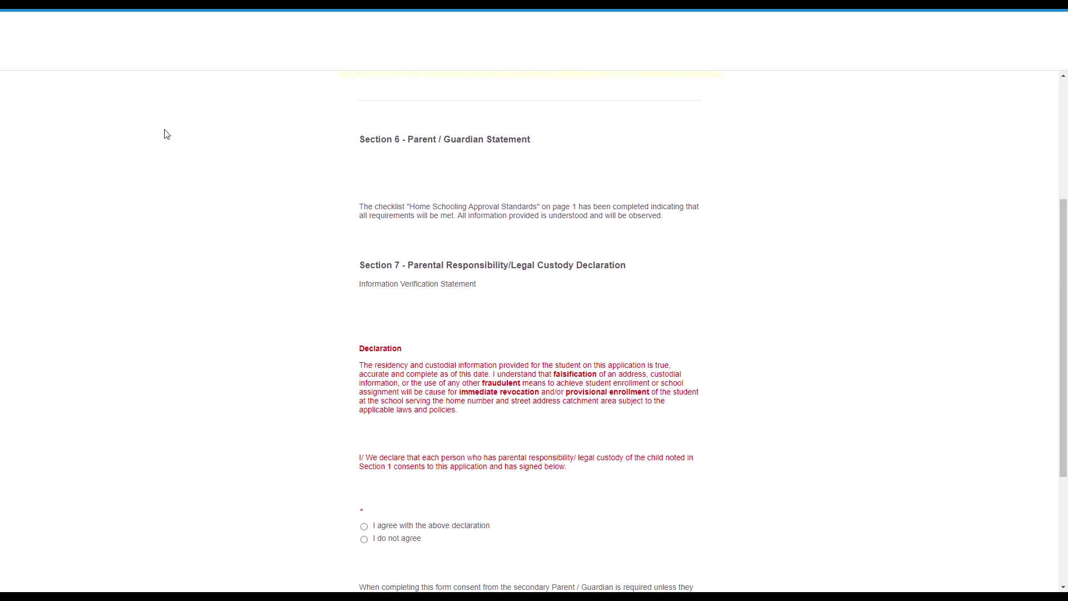
scroll(165, 134, "down", 3)
key("Tab")
key("space")
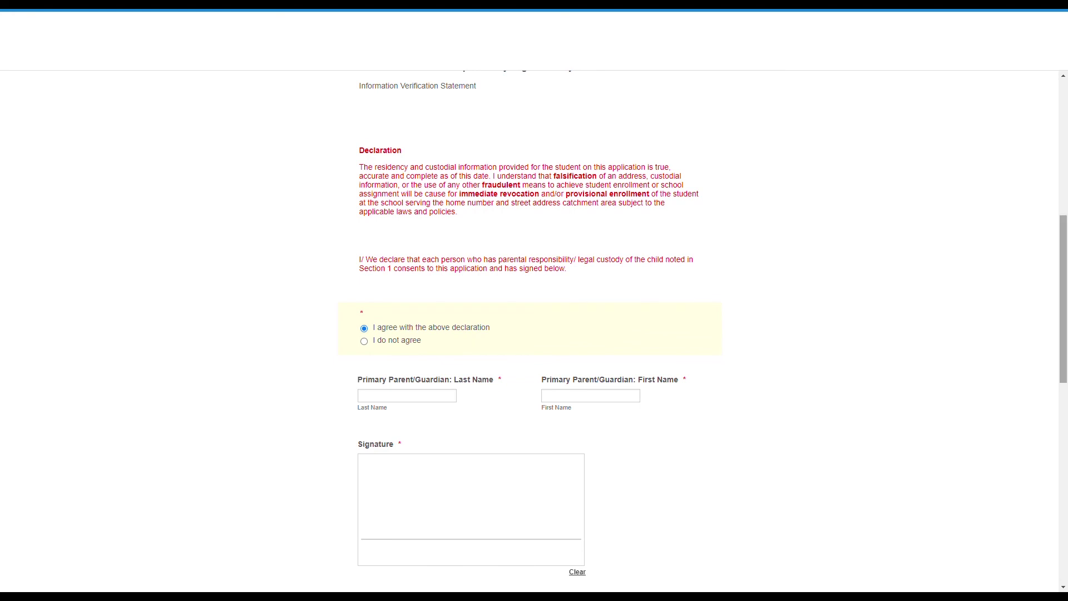
Draw the guardian signatures and submit the completed application.
scroll(167, 135, "down", 4)
left_click_drag(393, 275, 454, 285)
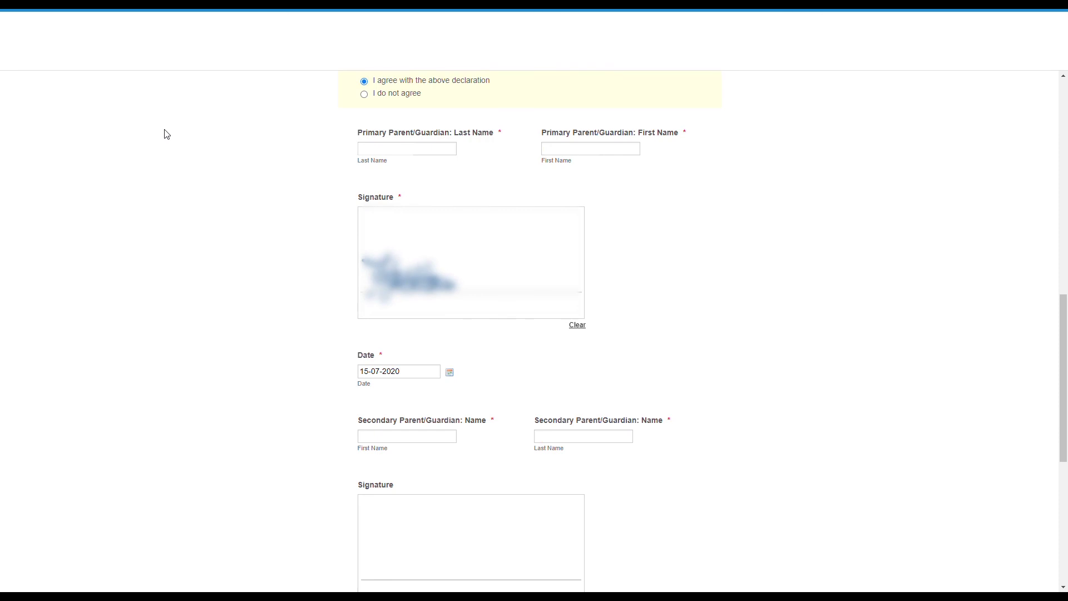
mouse_move(457, 304)
left_mouse_down()
mouse_move(484, 278)
mouse_move(486, 253)
left_mouse_up()
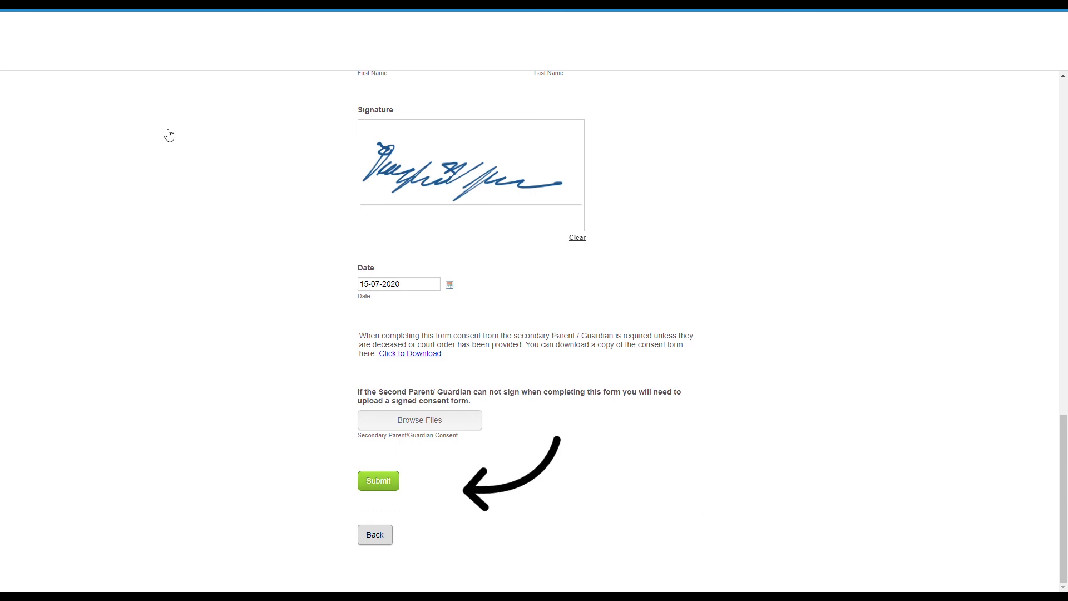
left_click(379, 481)
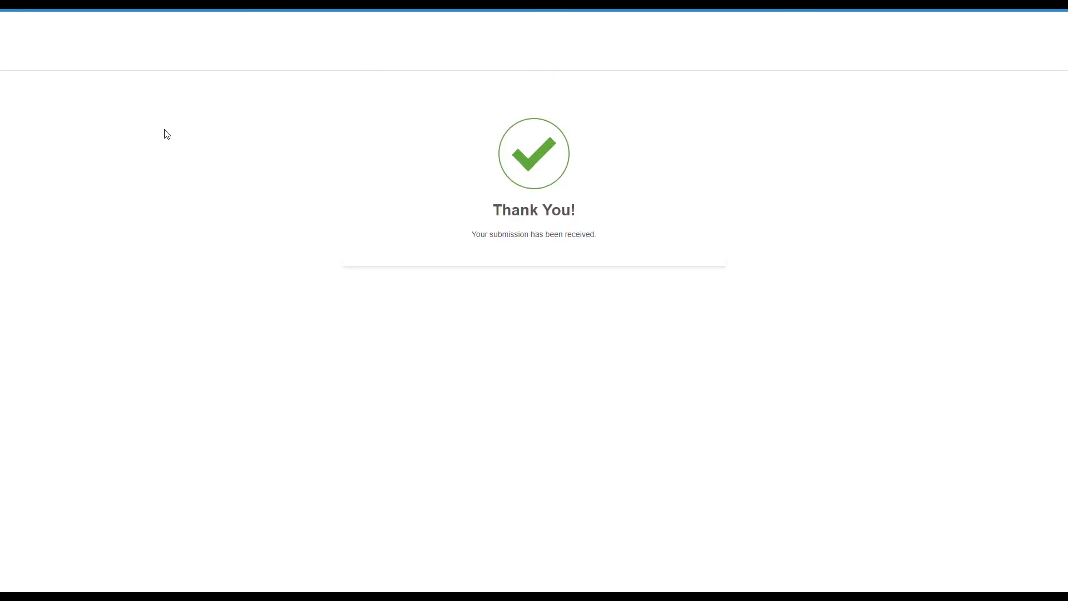